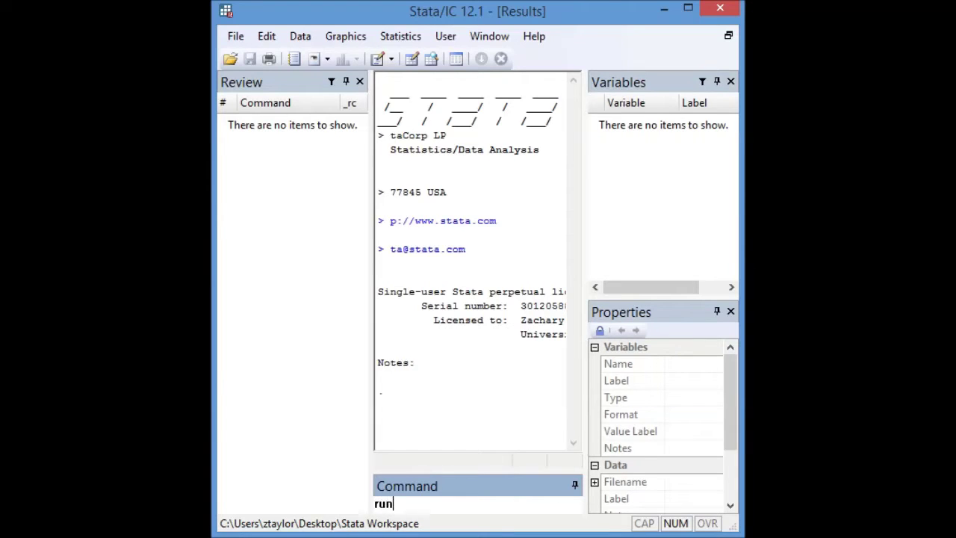
# Run the 'the credits' do-file to turn paging off and load the airfare dataset
pyautogui.write('"the credits"')
pyautogui.press('Return')
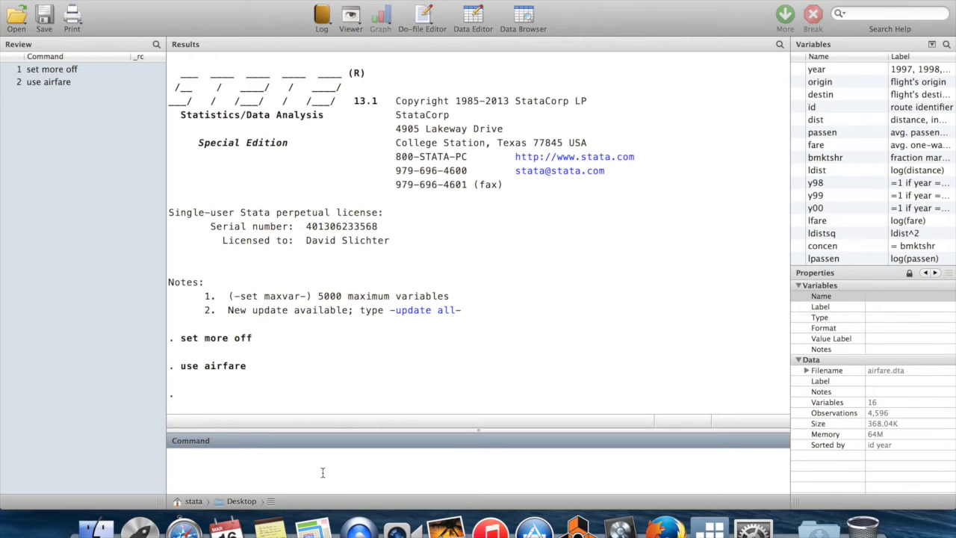
pyautogui.write('display')
# Print the number 24 with display 24
pyautogui.write('24')
pyautogui.press('Return')
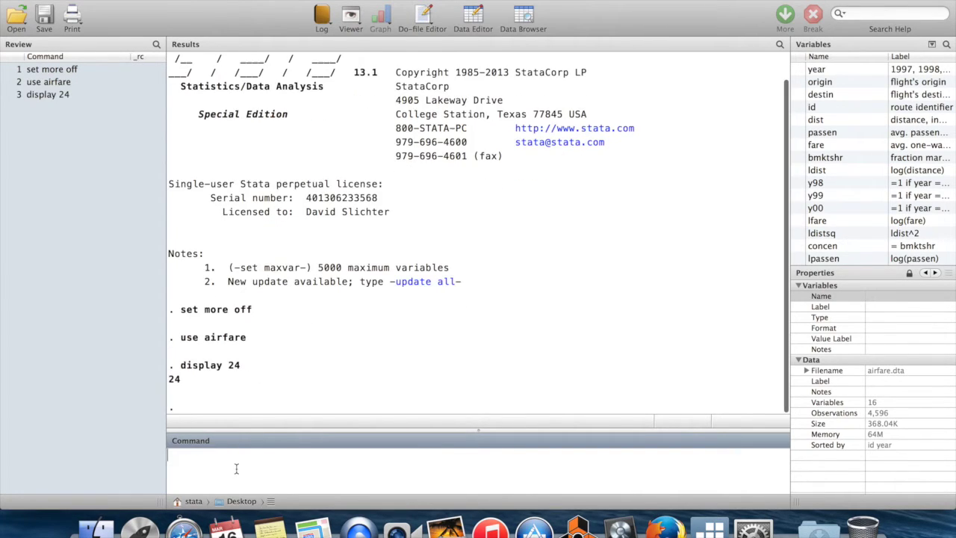
pyautogui.doubleClick(174, 379)
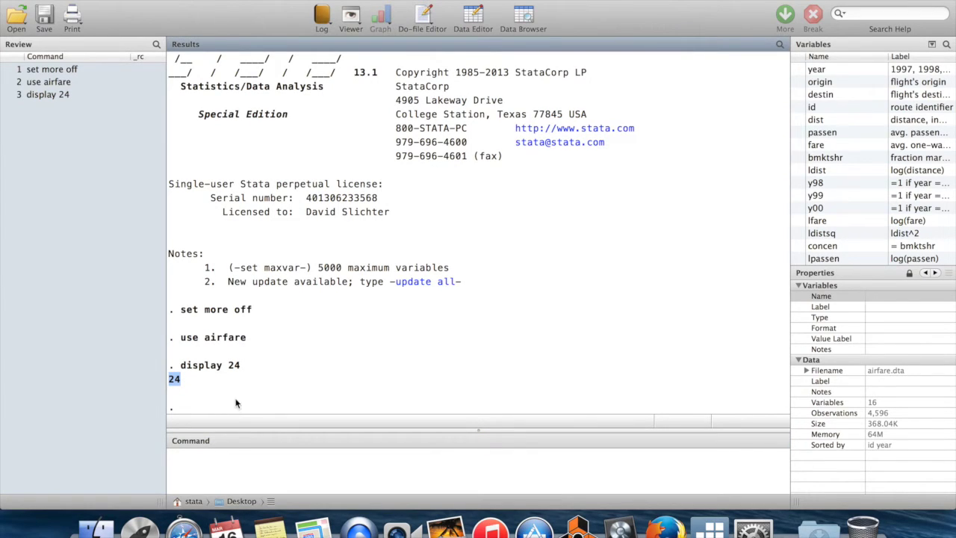
pyautogui.click(221, 468)
# Evaluate display 24*10 to get 240
pyautogui.write('displ')
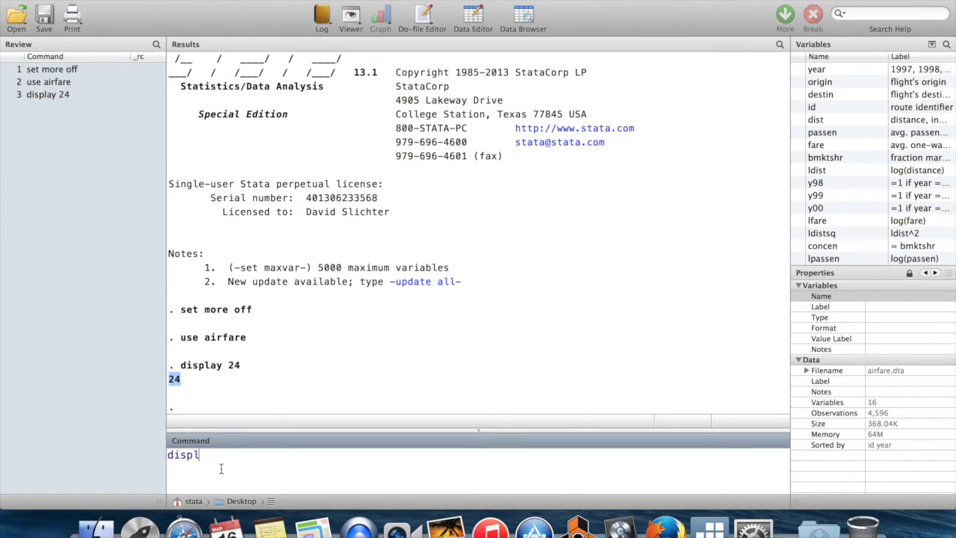
pyautogui.write('ay 24*10')
pyautogui.press('Return')
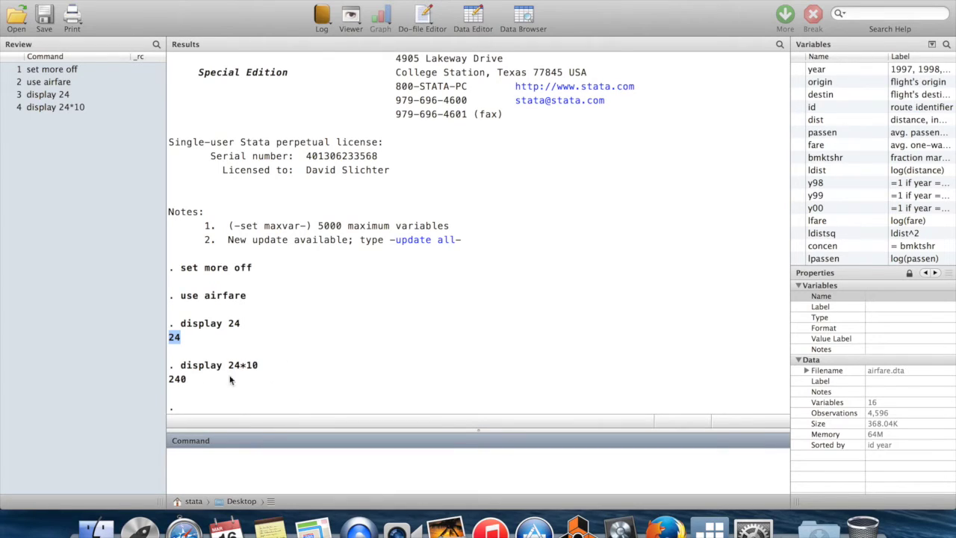
pyautogui.doubleClick(185, 381)
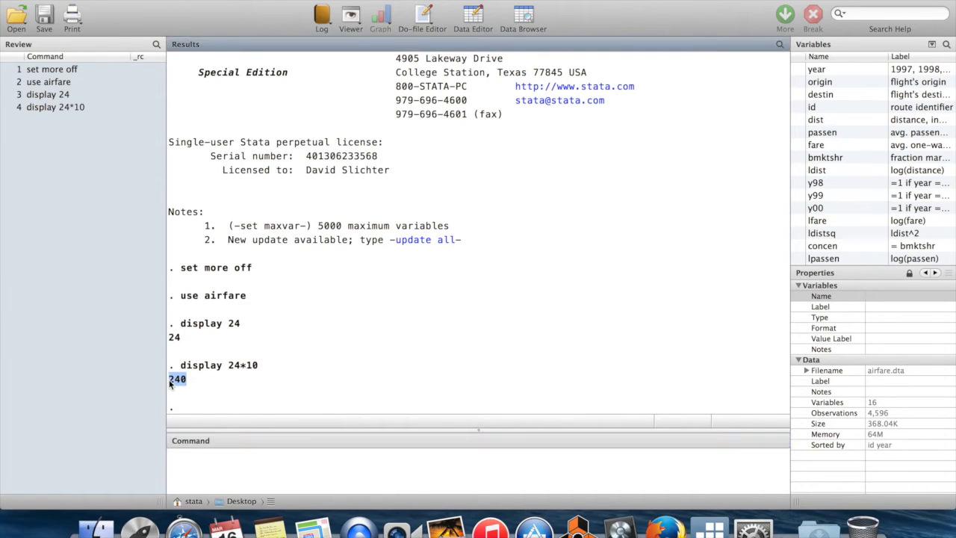
pyautogui.click(204, 384)
pyautogui.click(215, 465)
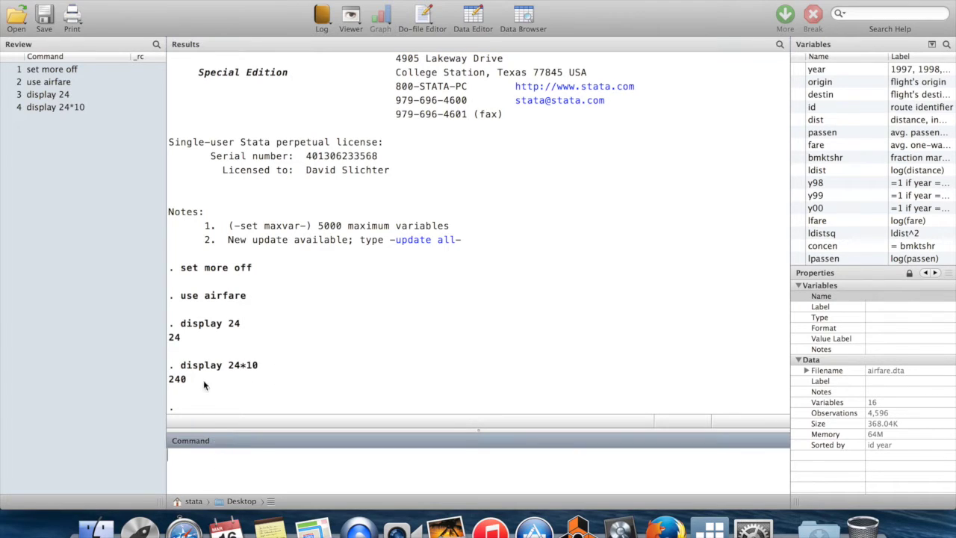
# Print the string "I am the master of Stata!" with display
pyautogui.write('display "I am the master')
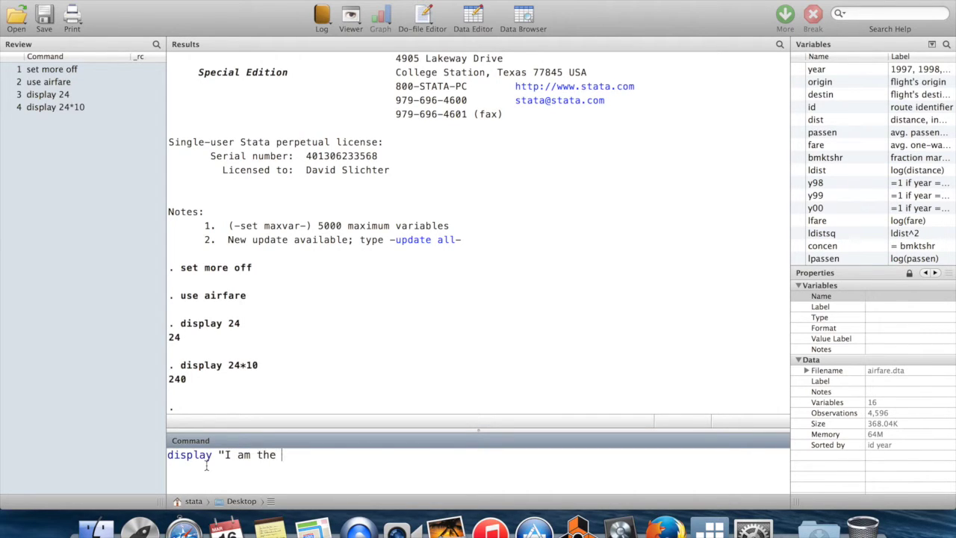
pyautogui.press('BackSpace')
pyautogui.write('er of Stata!')
pyautogui.moveTo(393, 456); pyautogui.dragTo(219, 457)
pyautogui.click(406, 461)
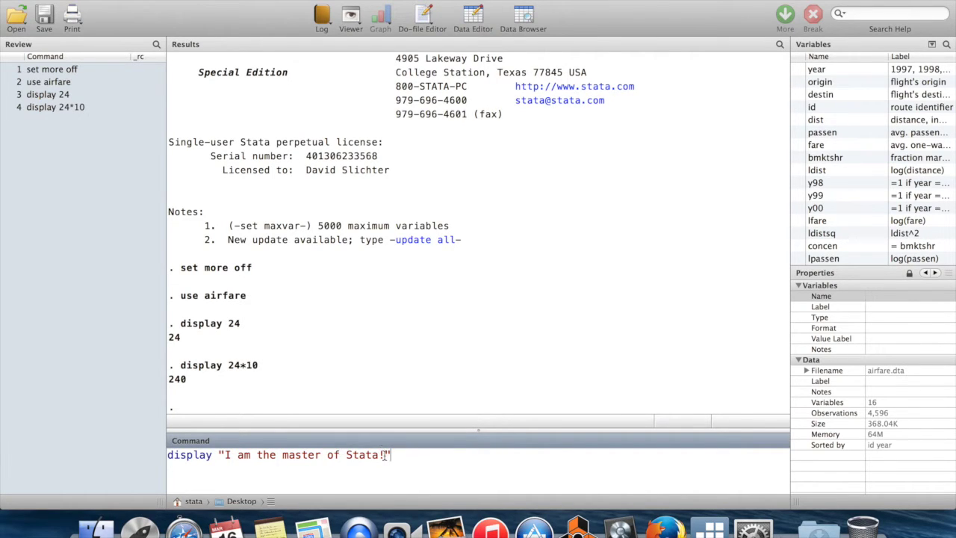
pyautogui.moveTo(385, 454); pyautogui.dragTo(227, 454)
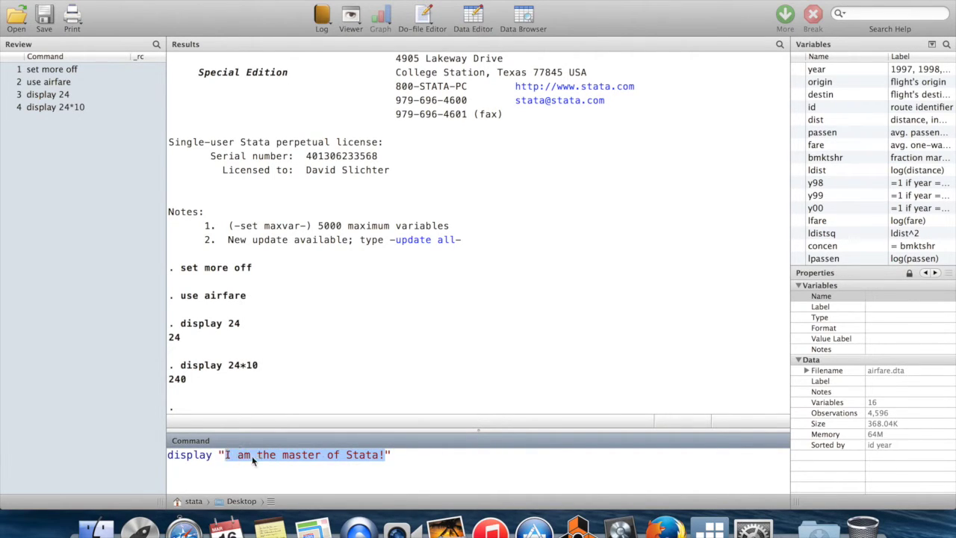
pyautogui.click(413, 464)
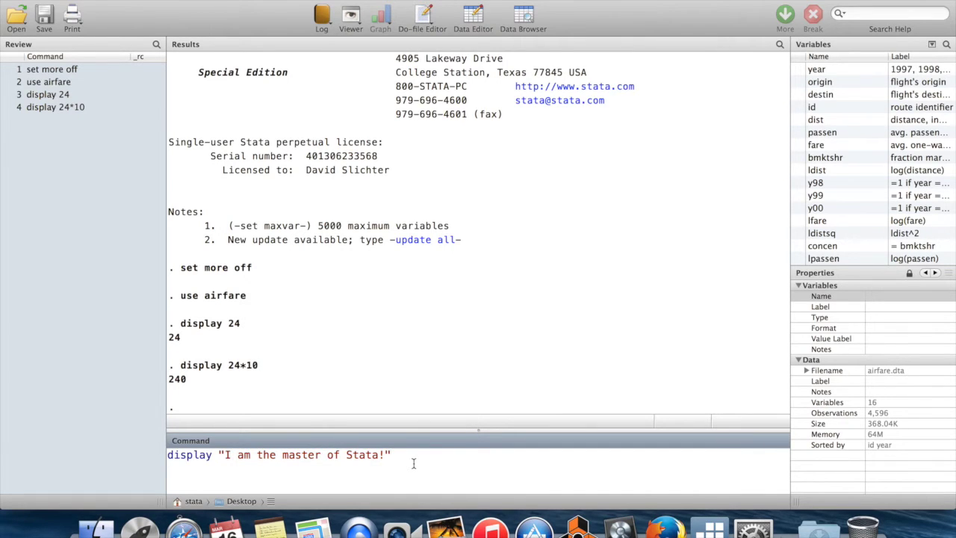
pyautogui.press('Return')
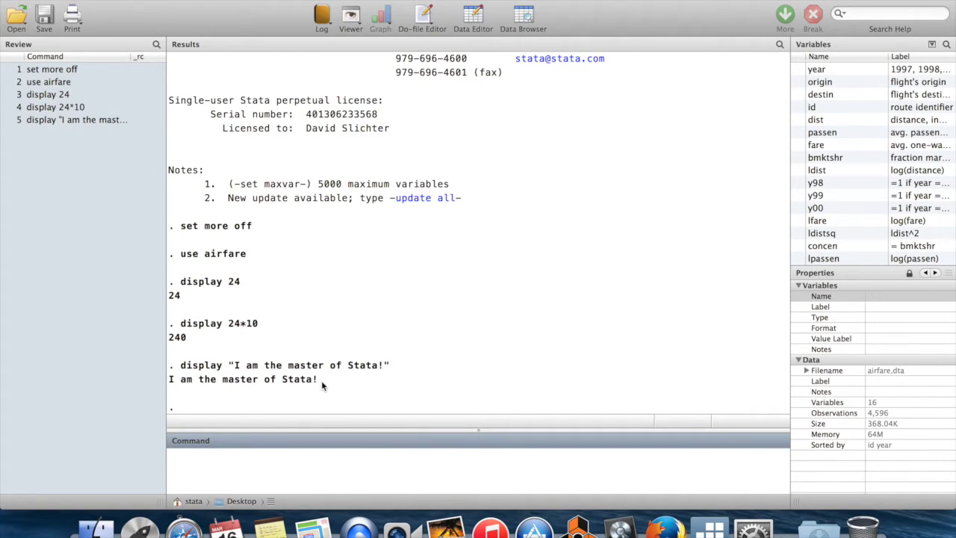
pyautogui.moveTo(317, 382); pyautogui.dragTo(167, 381)
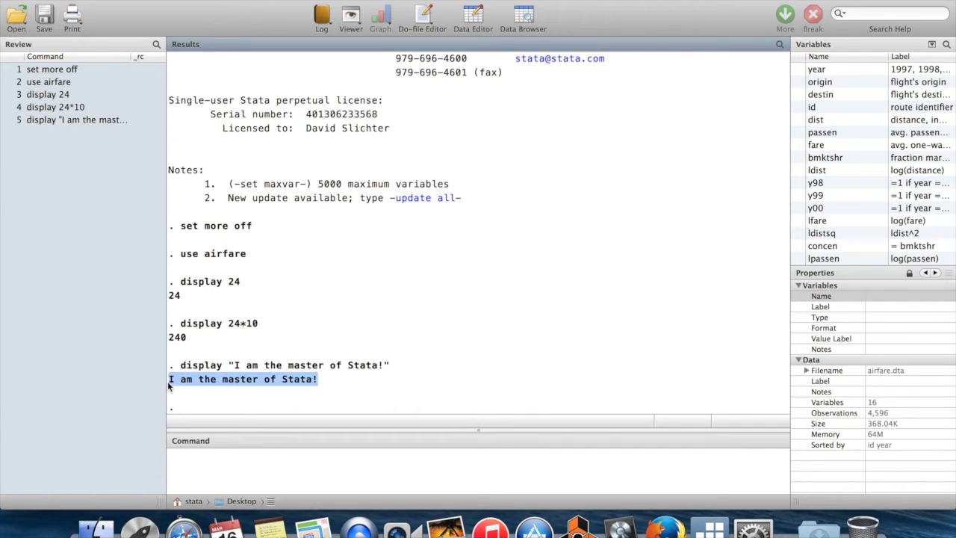
pyautogui.click(333, 385)
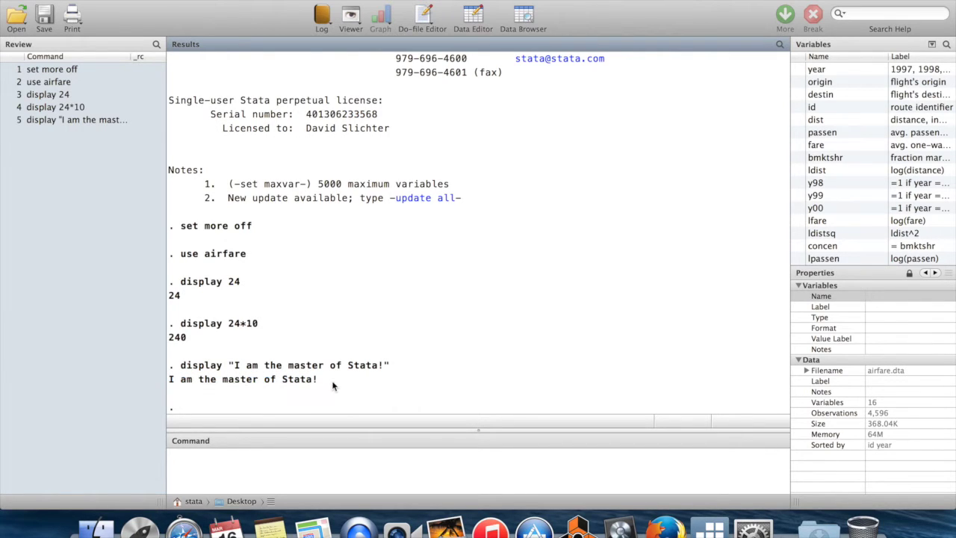
pyautogui.click(210, 468)
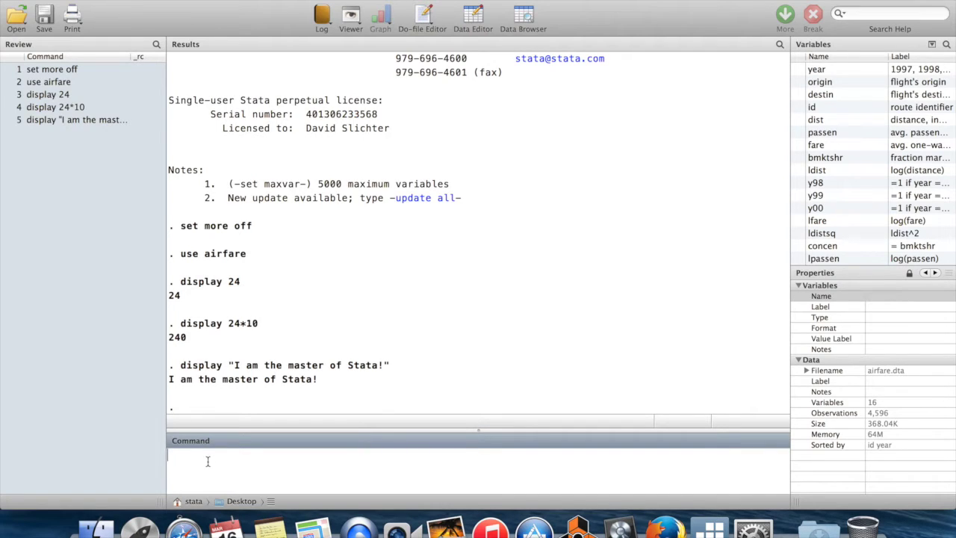
pyautogui.moveTo(259, 325); pyautogui.dragTo(228, 324)
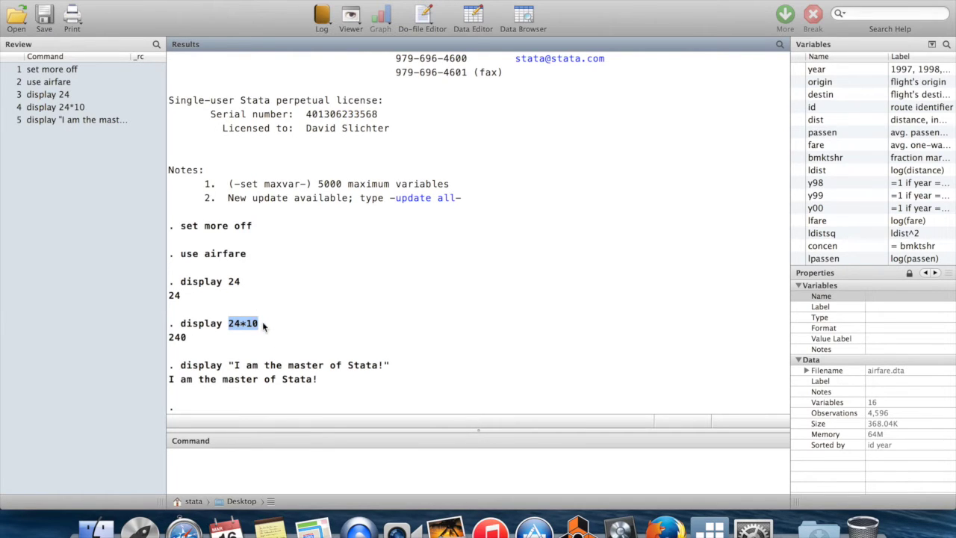
pyautogui.click(263, 321)
pyautogui.moveTo(260, 325); pyautogui.dragTo(182, 327)
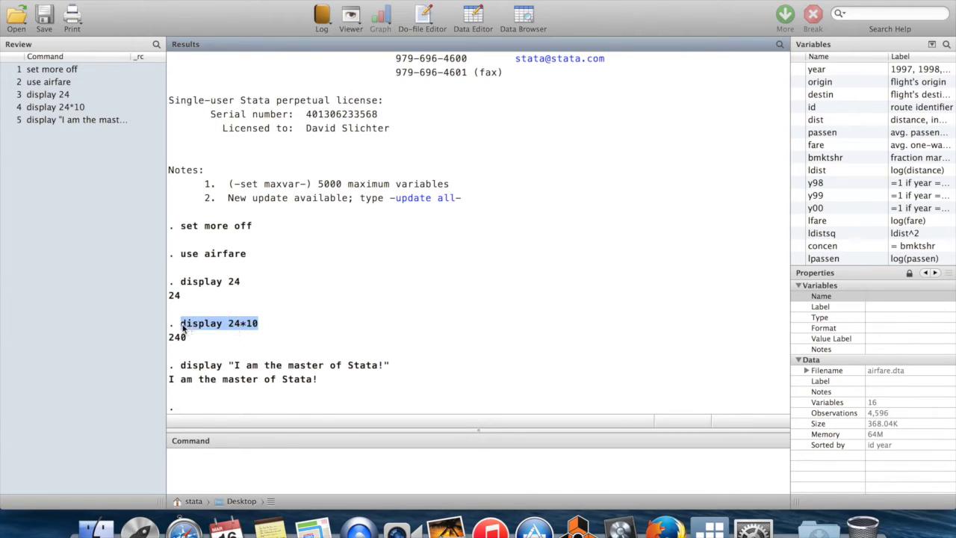
pyautogui.click(216, 465)
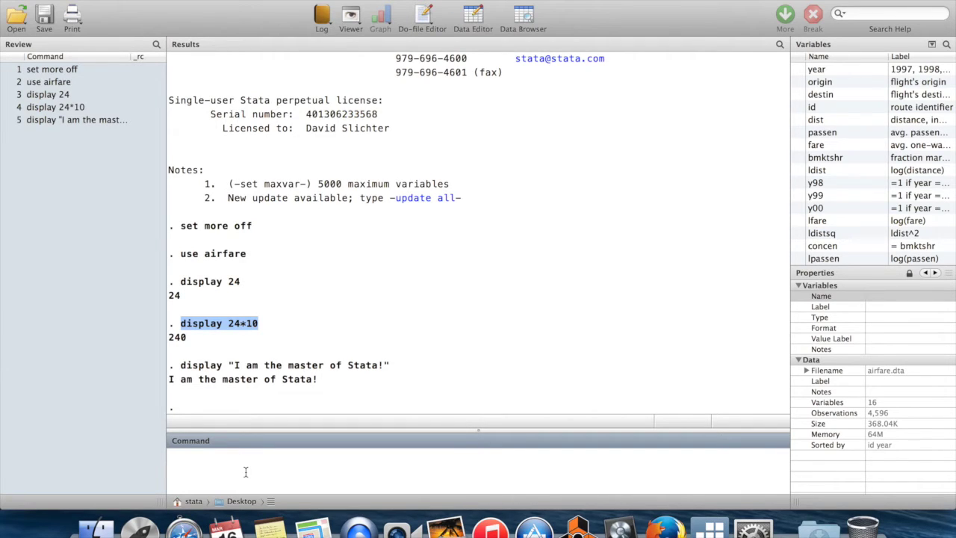
pyautogui.click(394, 378)
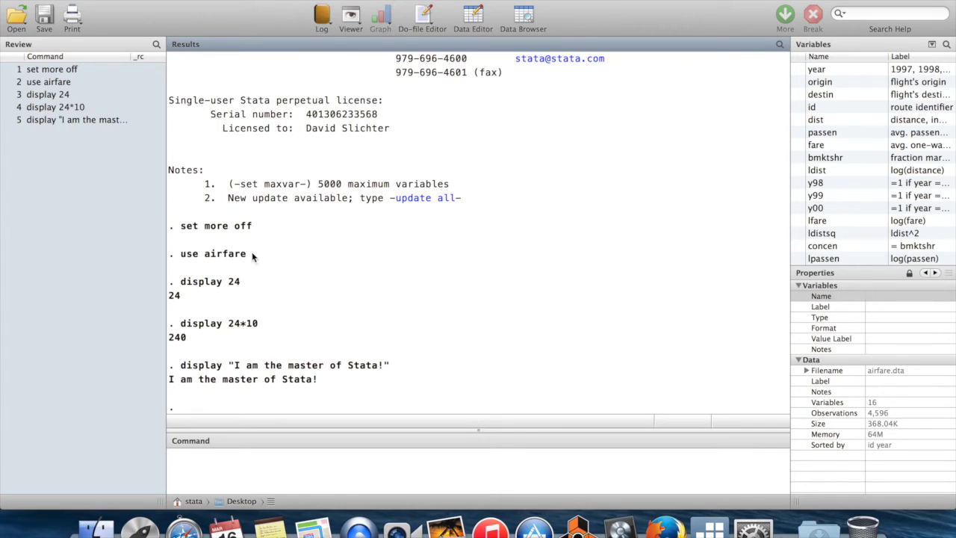
pyautogui.moveTo(252, 254); pyautogui.dragTo(181, 254)
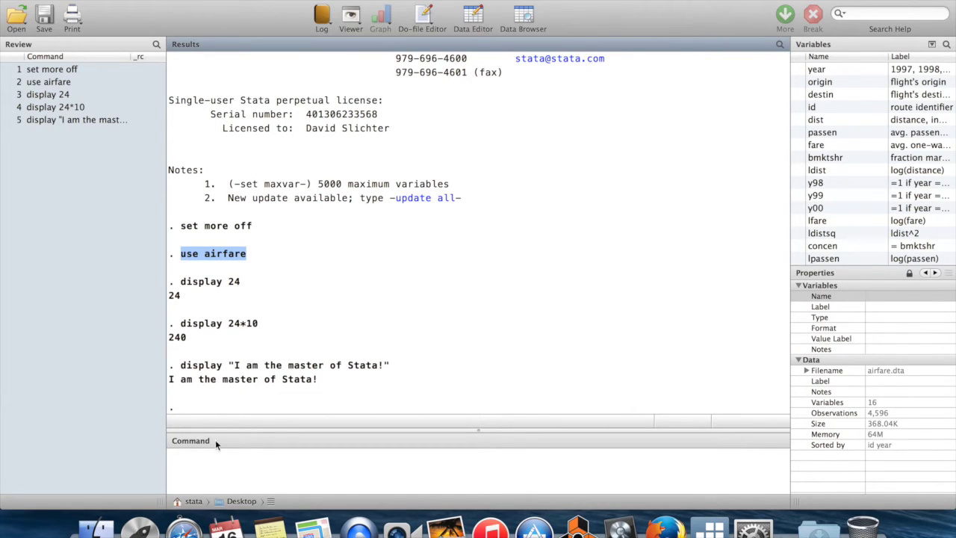
pyautogui.click(221, 471)
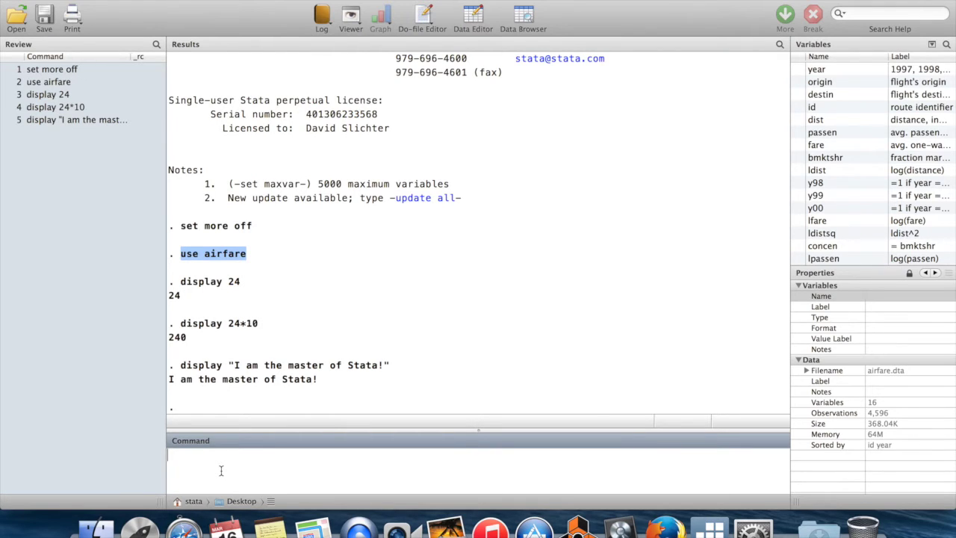
pyautogui.write('sum')
# Summarize all variables, noting fare's 4596 observations, minimum 37 and maximum 522
pyautogui.press('Return')
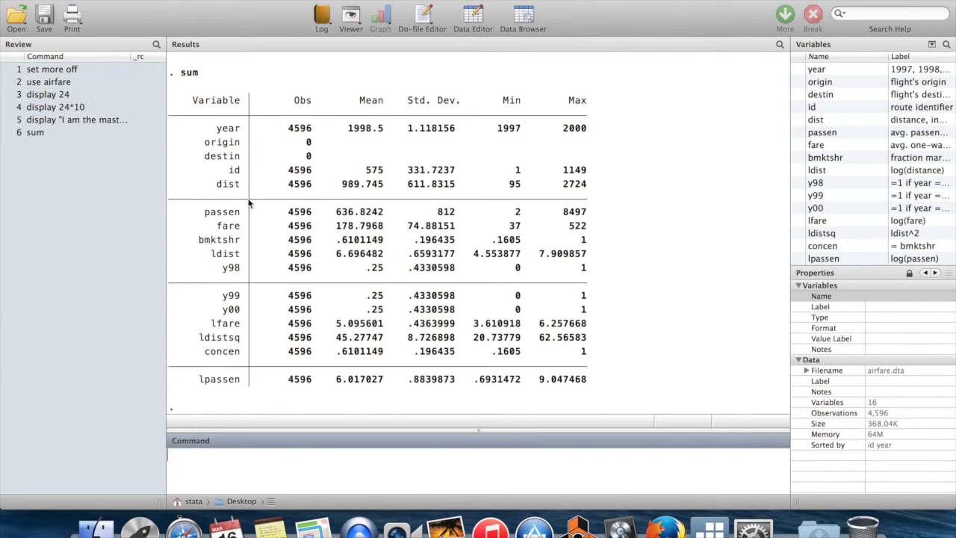
pyautogui.moveTo(312, 227); pyautogui.dragTo(289, 231)
pyautogui.click(318, 247)
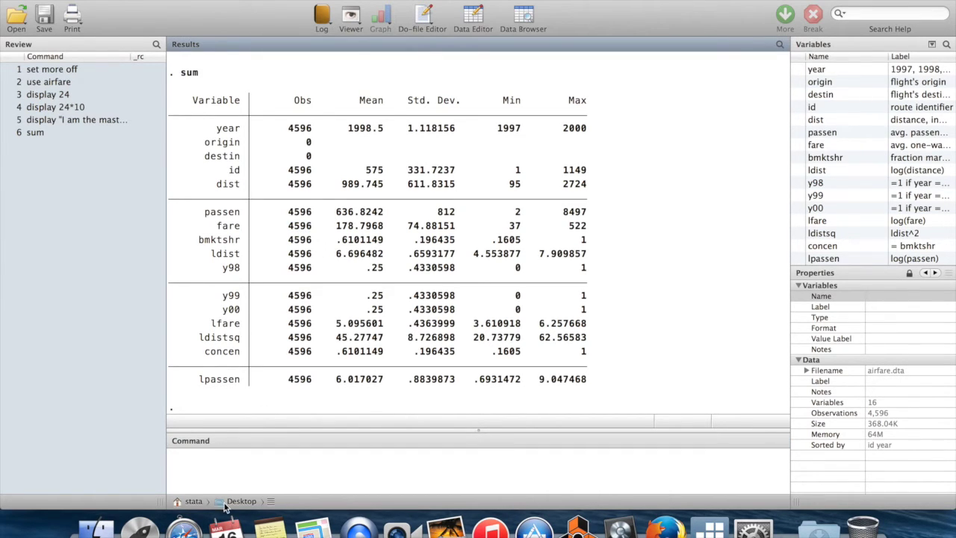
pyautogui.click(241, 466)
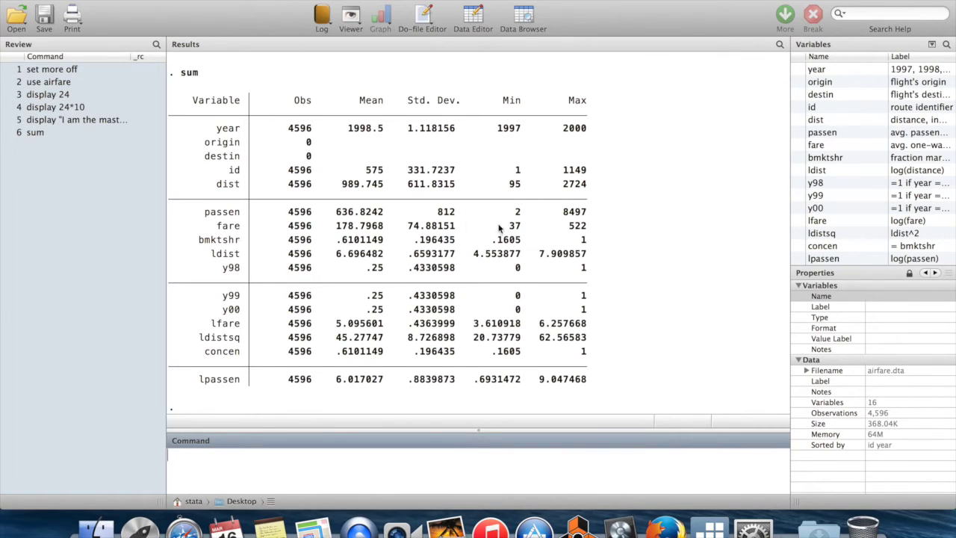
pyautogui.moveTo(505, 228); pyautogui.dragTo(587, 232)
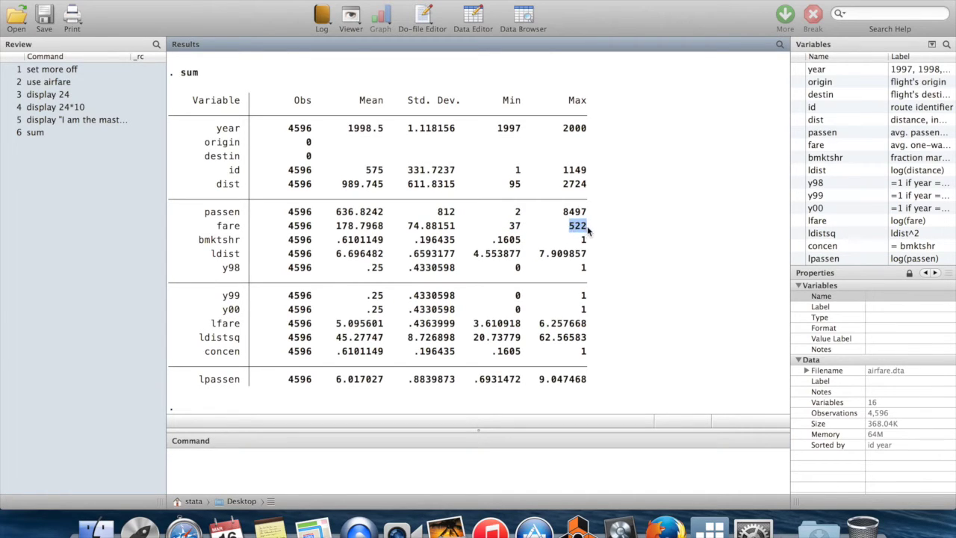
pyautogui.click(212, 462)
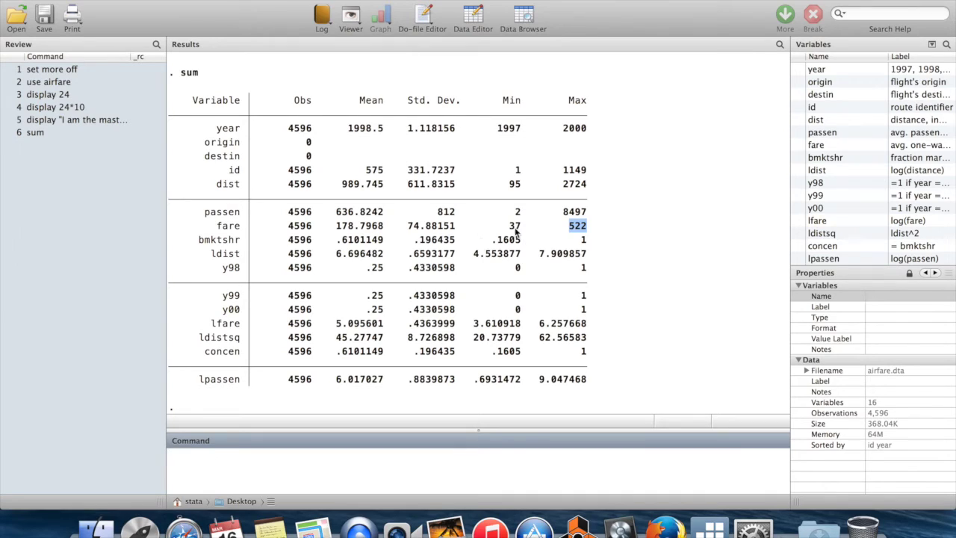
pyautogui.moveTo(509, 226); pyautogui.dragTo(517, 229)
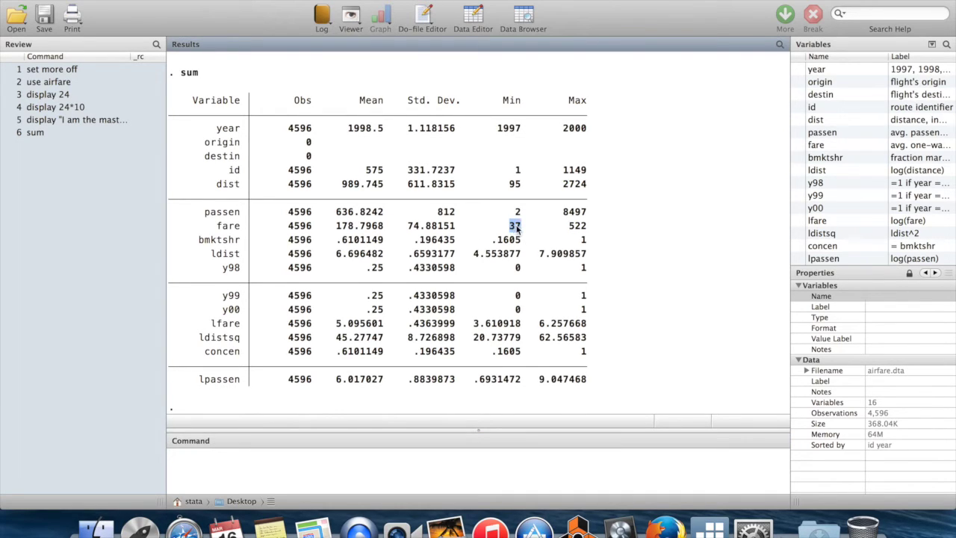
pyautogui.click(243, 464)
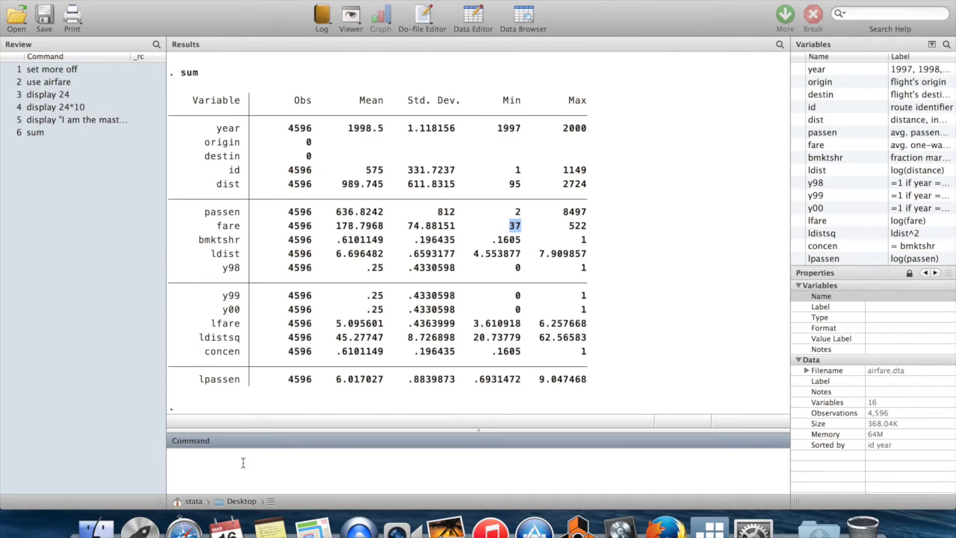
# Run count if fare<50 to count flights with fares below 50
pyautogui.write('count if fare<50')
pyautogui.click(289, 230)
pyautogui.moveTo(289, 231); pyautogui.dragTo(312, 230)
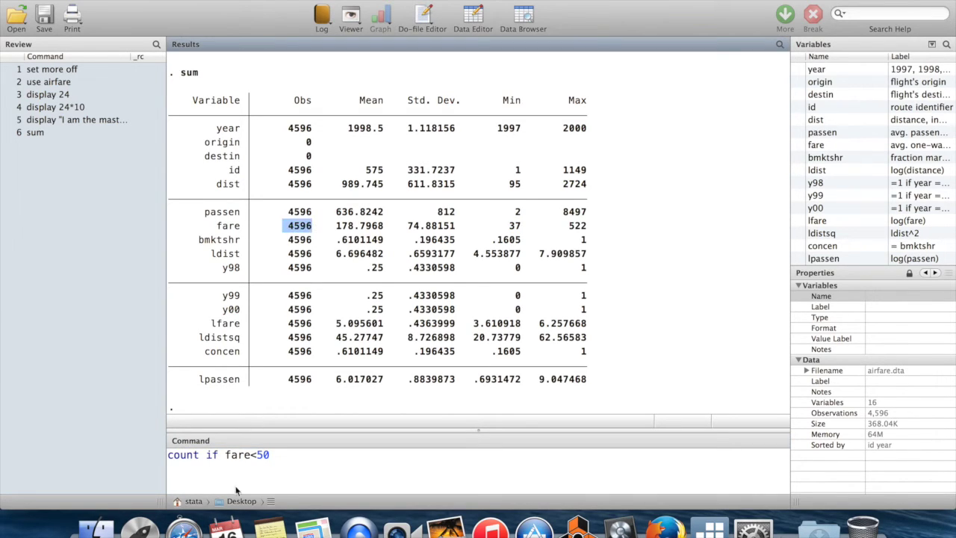
pyautogui.click(286, 461)
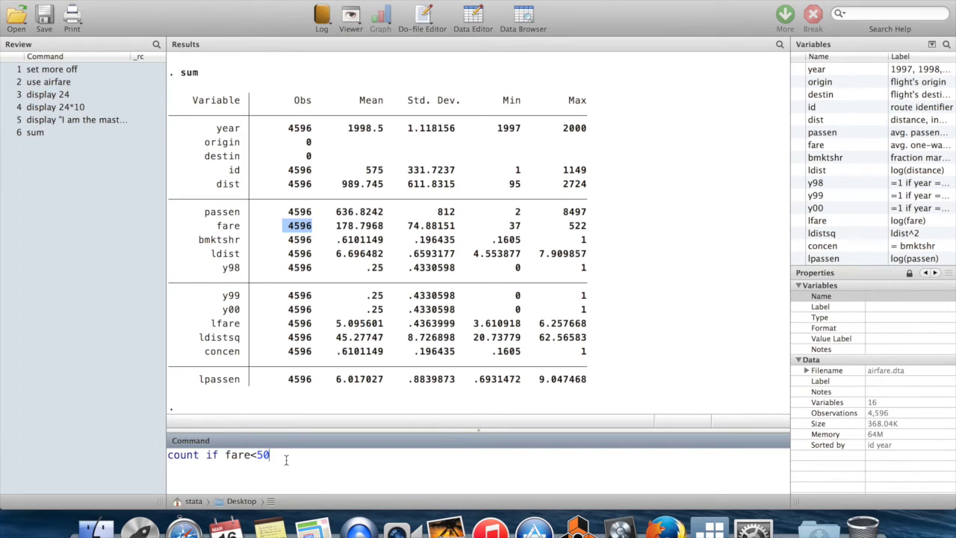
pyautogui.press('Return')
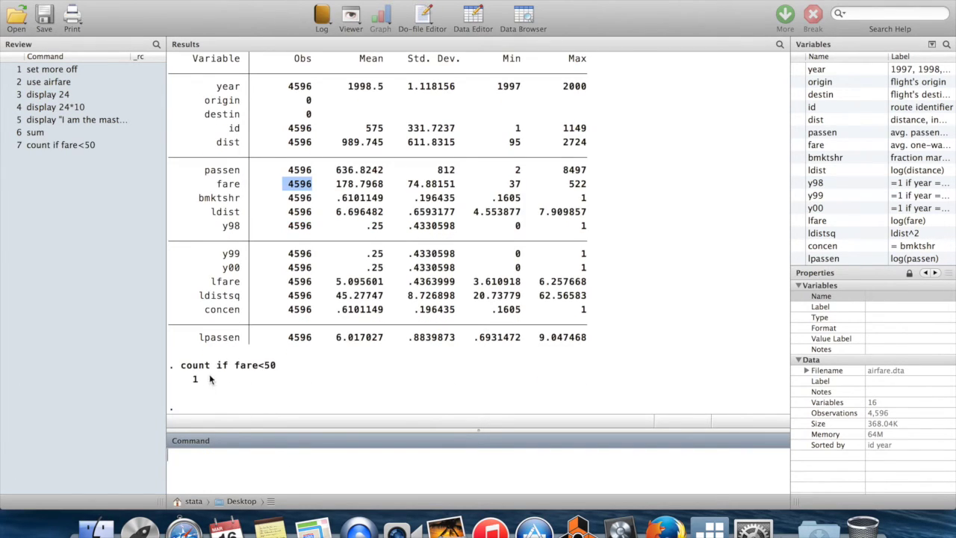
# Check the count result: 1 observation has a fare below 50
pyautogui.click(199, 382)
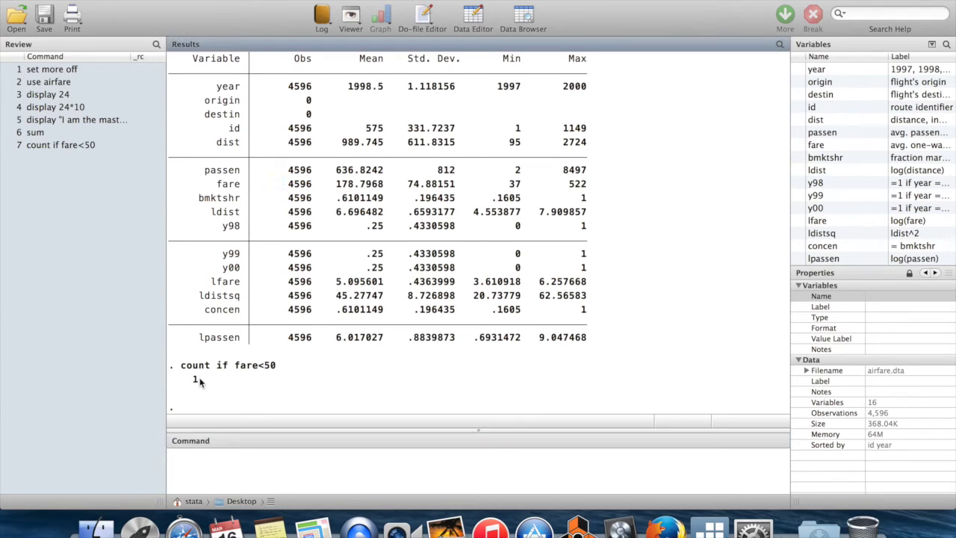
pyautogui.doubleClick(196, 383)
pyautogui.click(202, 384)
pyautogui.click(224, 467)
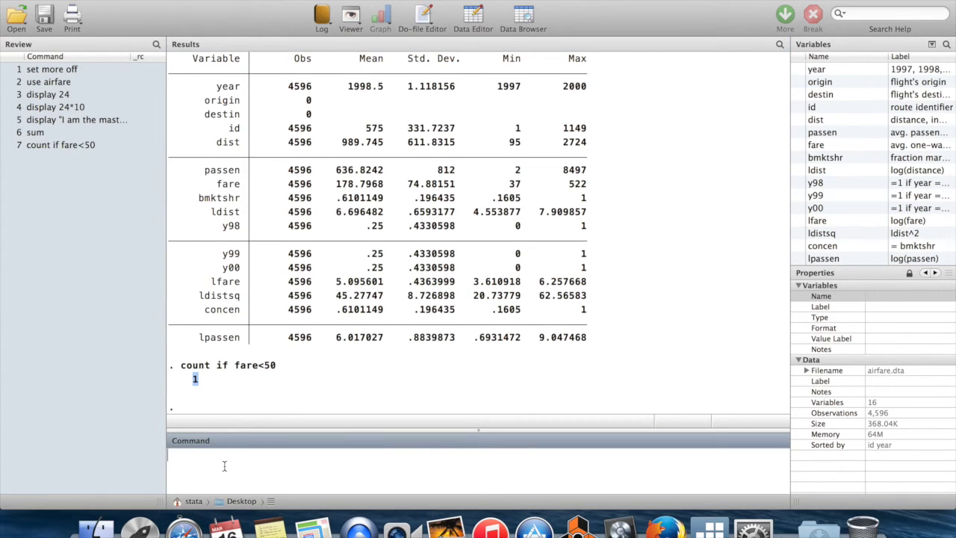
# Count fares below 60, getting 35 versus 1 below 50
pyautogui.write('count if fare<60')
pyautogui.press('Return')
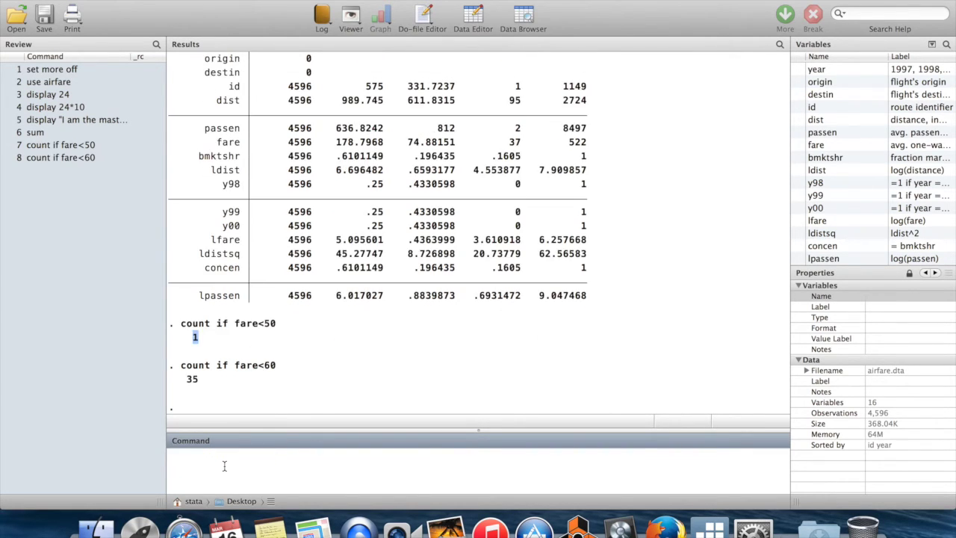
pyautogui.doubleClick(190, 379)
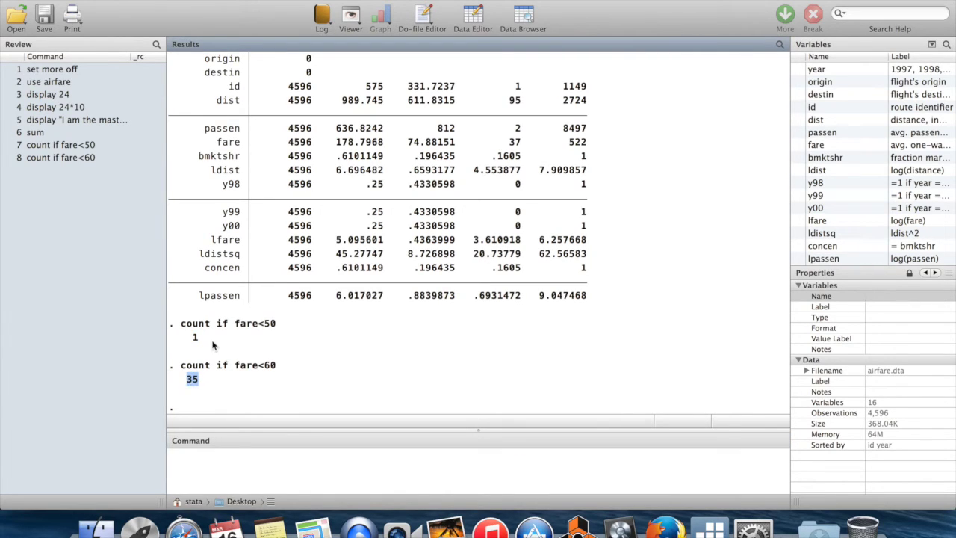
pyautogui.doubleClick(194, 339)
pyautogui.doubleClick(191, 379)
pyautogui.click(200, 469)
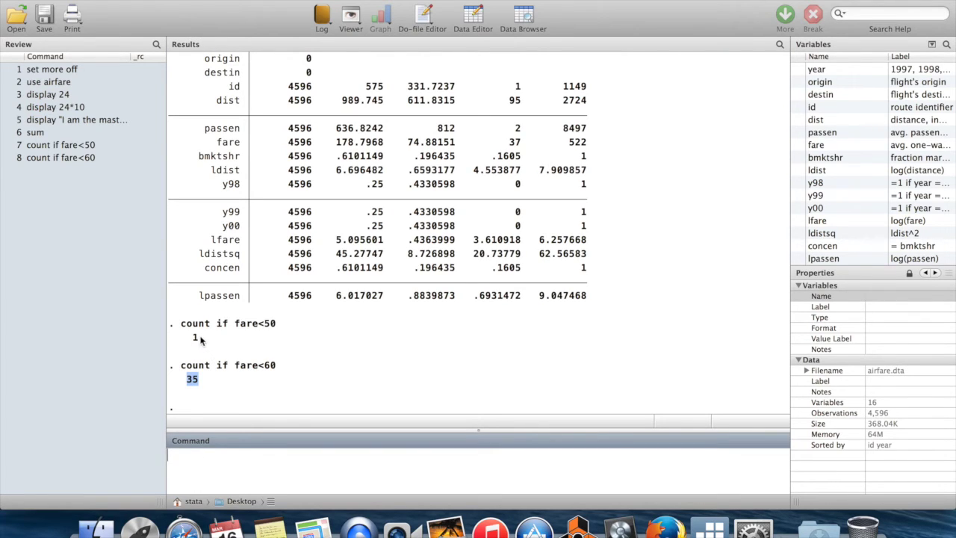
pyautogui.moveTo(201, 340); pyautogui.dragTo(196, 338)
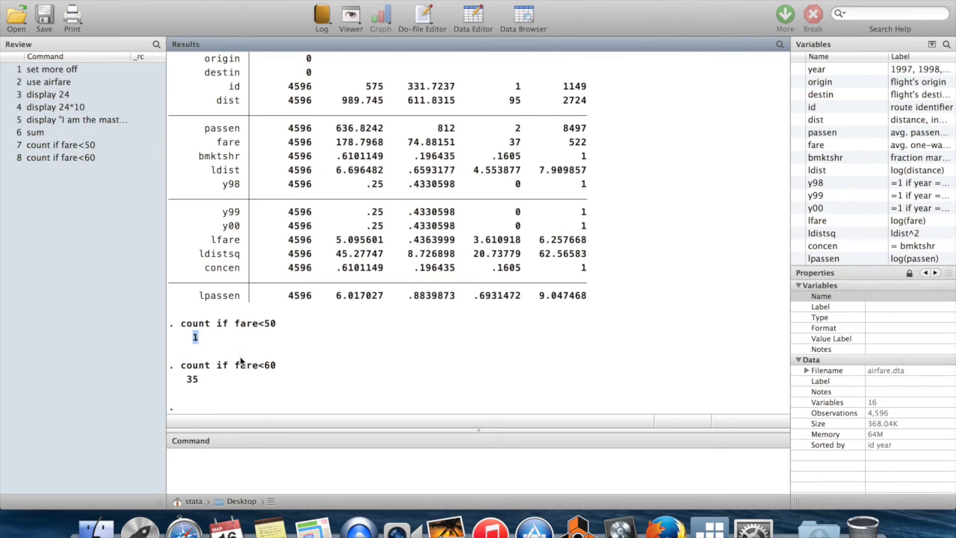
pyautogui.click(201, 459)
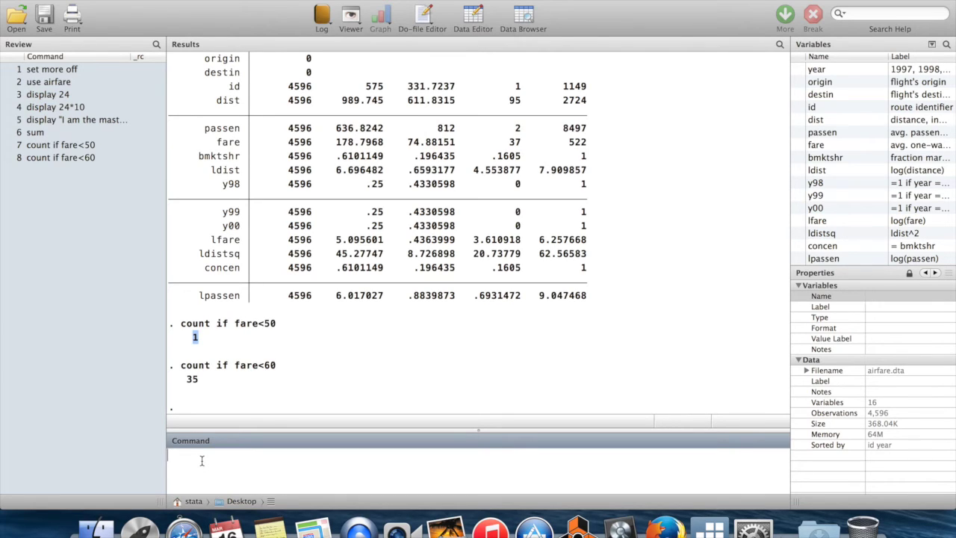
pyautogui.write('list if fare')
# List observations with fare<50: the 1997 Atlantic City–Myrtle Beach route at fare 37
pyautogui.hotkey('shift', 'Left')
pyautogui.hotkey('shift', 'Left')
pyautogui.hotkey('shift', 'Left')
pyautogui.hotkey('shift', 'Left')
pyautogui.hotkey('shift', 'Left')
pyautogui.hotkey('shift', 'Left')
pyautogui.hotkey('shift', 'Left')
pyautogui.hotkey('shift', 'Left')
pyautogui.hotkey('shift', 'Left')
pyautogui.hotkey('shift', 'Left')
pyautogui.hotkey('shift', 'Left')
pyautogui.hotkey('shift', 'Left')
pyautogui.hotkey('shift', 'Left')
pyautogui.hotkey('shift', 'Left')
pyautogui.hotkey('shift', 'Left')
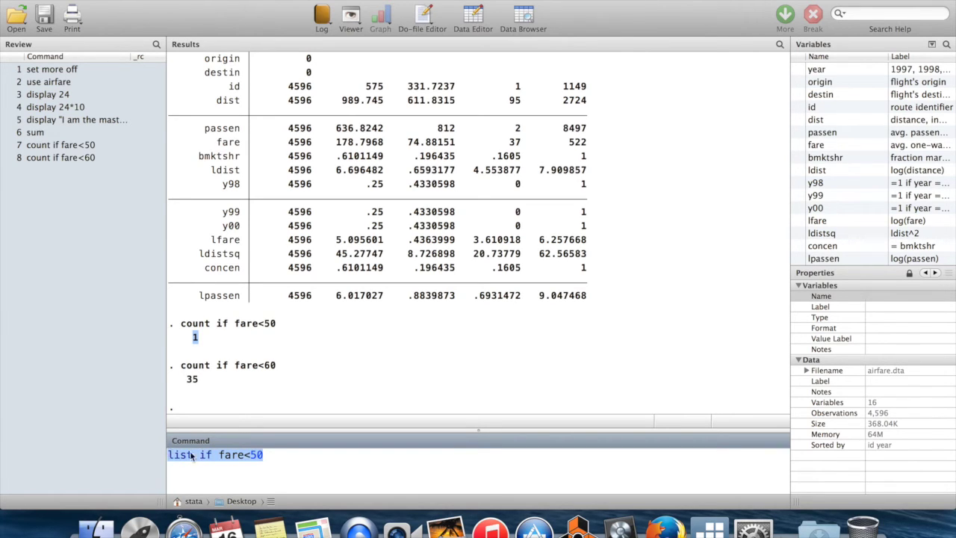
pyautogui.click(278, 461)
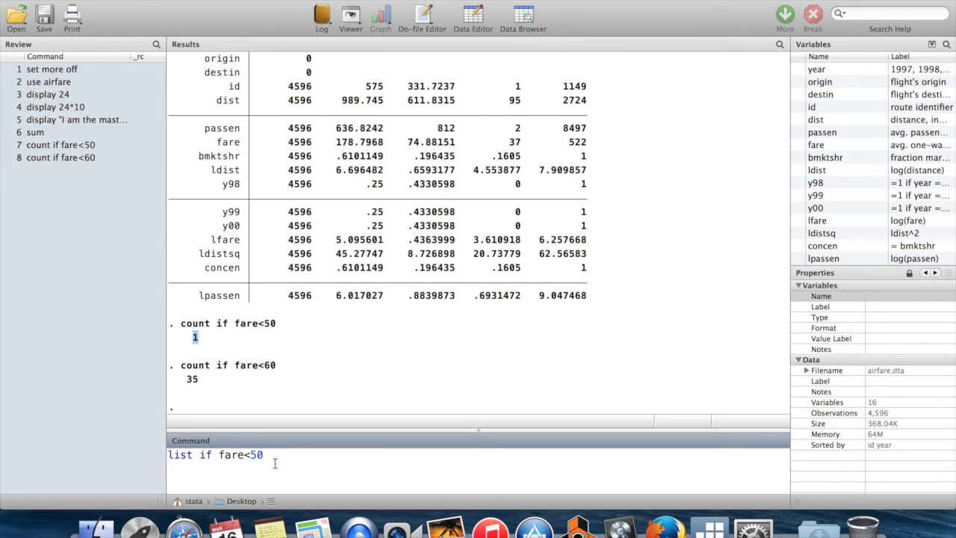
pyautogui.moveTo(256, 463); pyautogui.dragTo(199, 457)
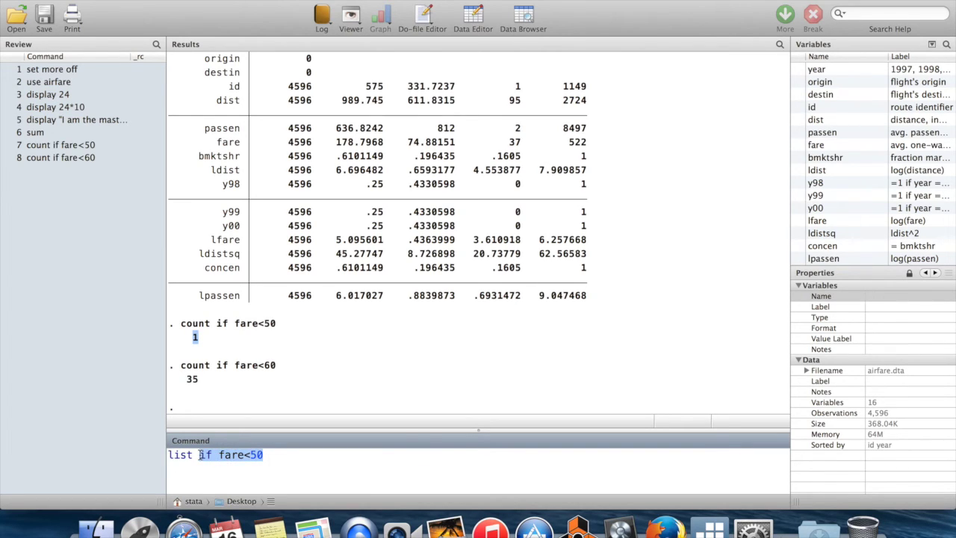
pyautogui.click(283, 462)
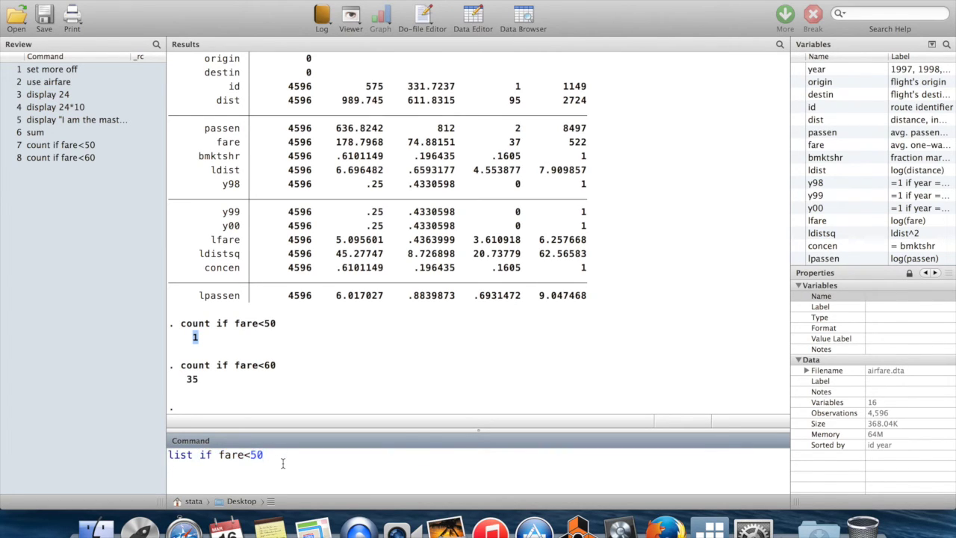
pyautogui.press('Return')
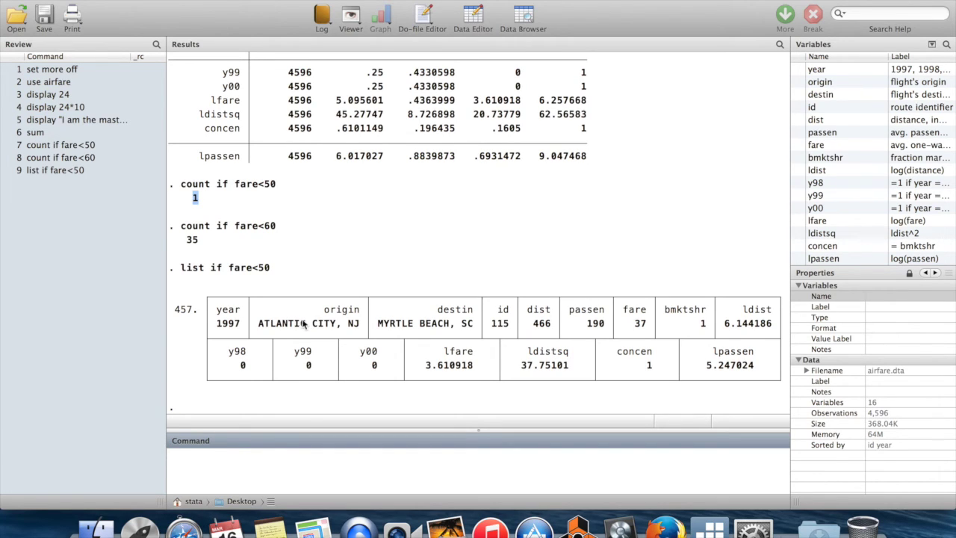
pyautogui.doubleClick(640, 325)
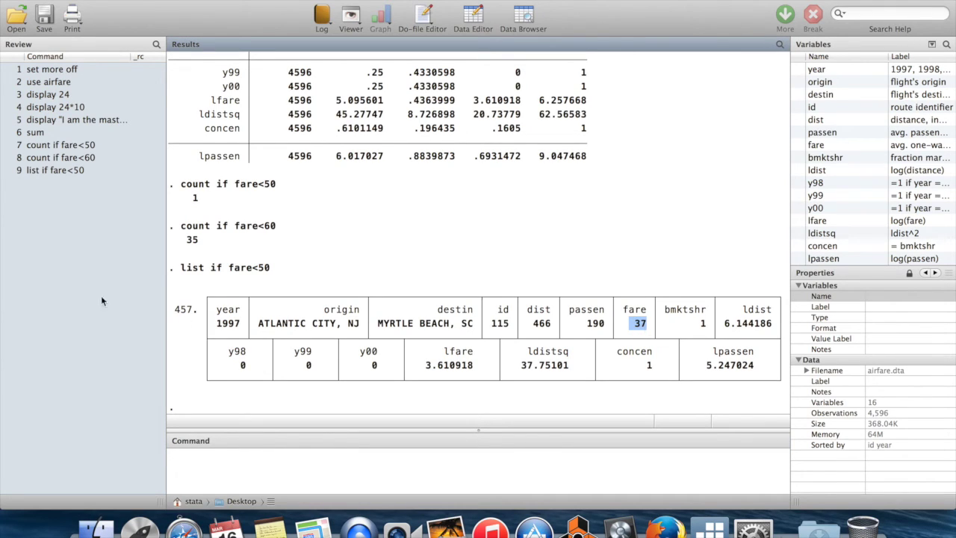
pyautogui.doubleClick(227, 325)
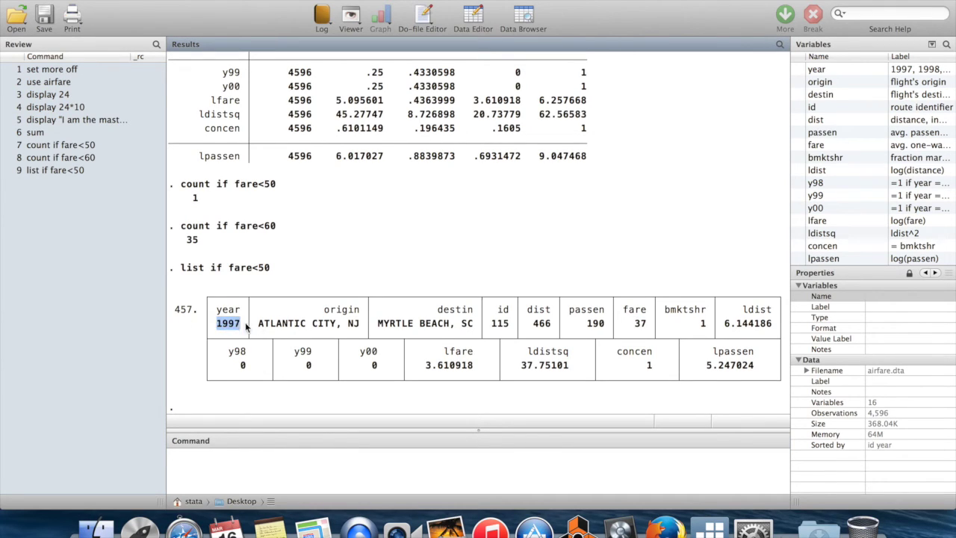
pyautogui.moveTo(257, 324); pyautogui.dragTo(471, 329)
pyautogui.click(314, 475)
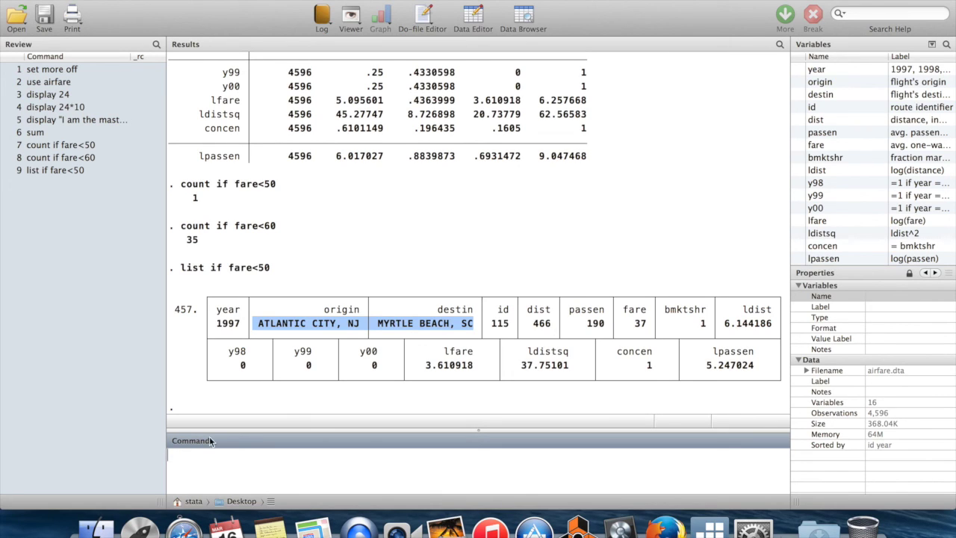
# List observations with fare<60 and scroll through them, e.g. Seattle–Spokane fares 56–58
pyautogui.write('list if fare<60')
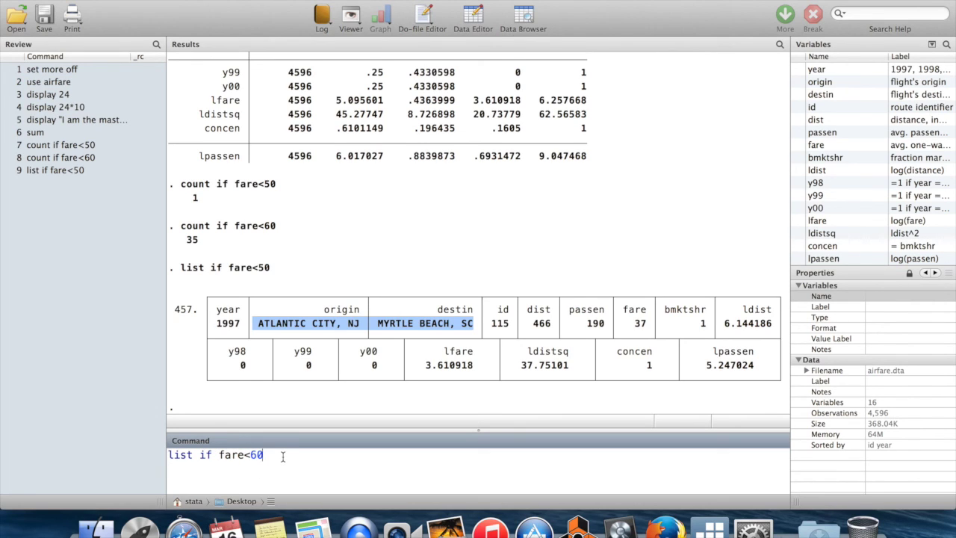
pyautogui.moveTo(202, 243); pyautogui.dragTo(192, 241)
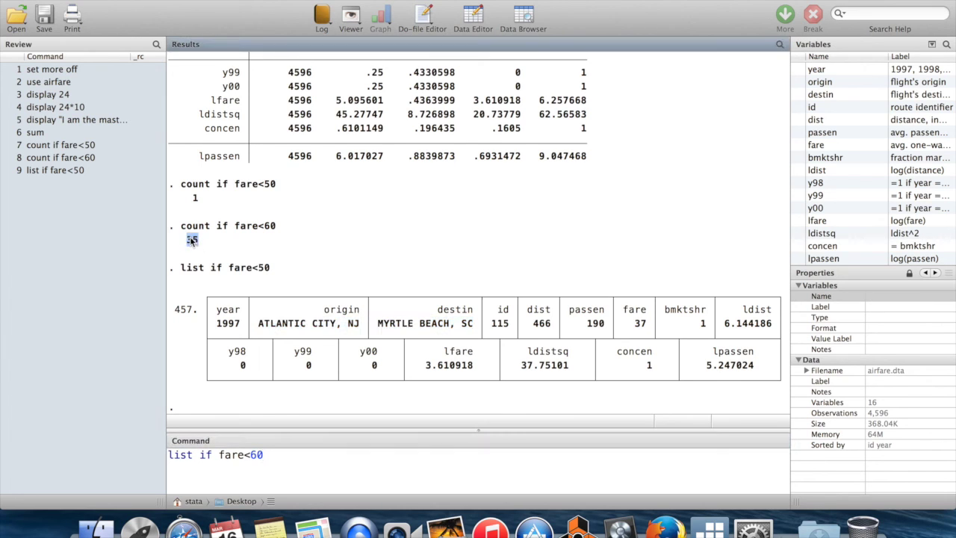
pyautogui.click(288, 459)
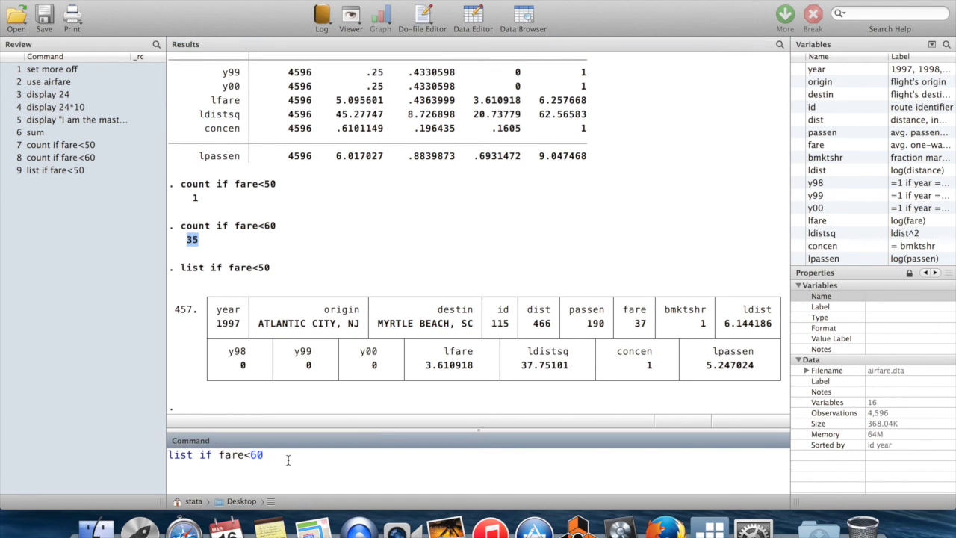
pyautogui.press('Return')
pyautogui.scroll(15, 358, 296)
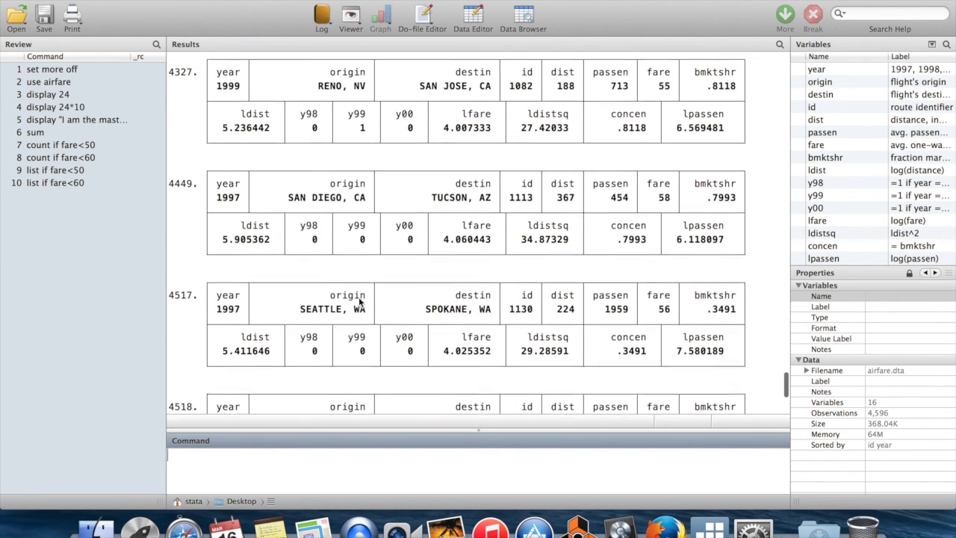
pyautogui.scroll(15, 359, 320)
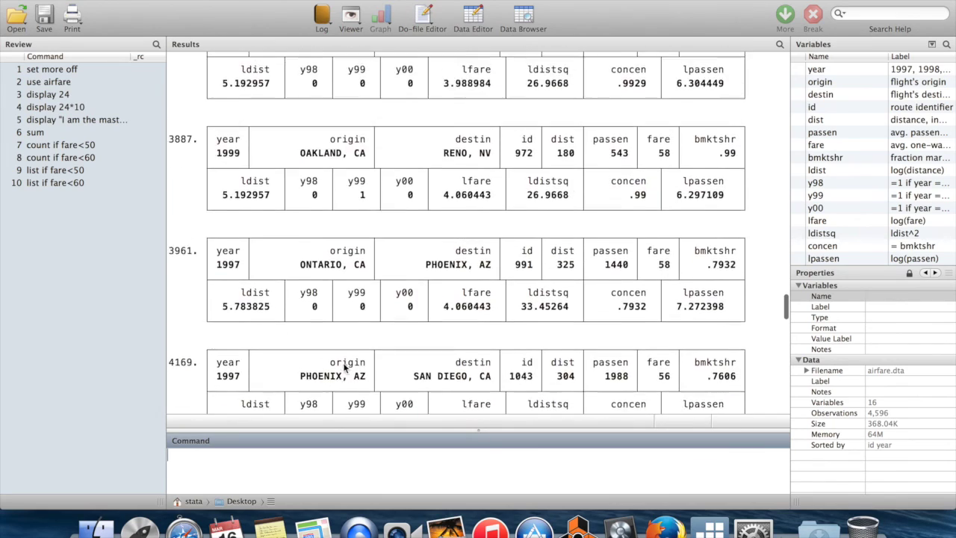
pyautogui.scroll(15, 346, 368)
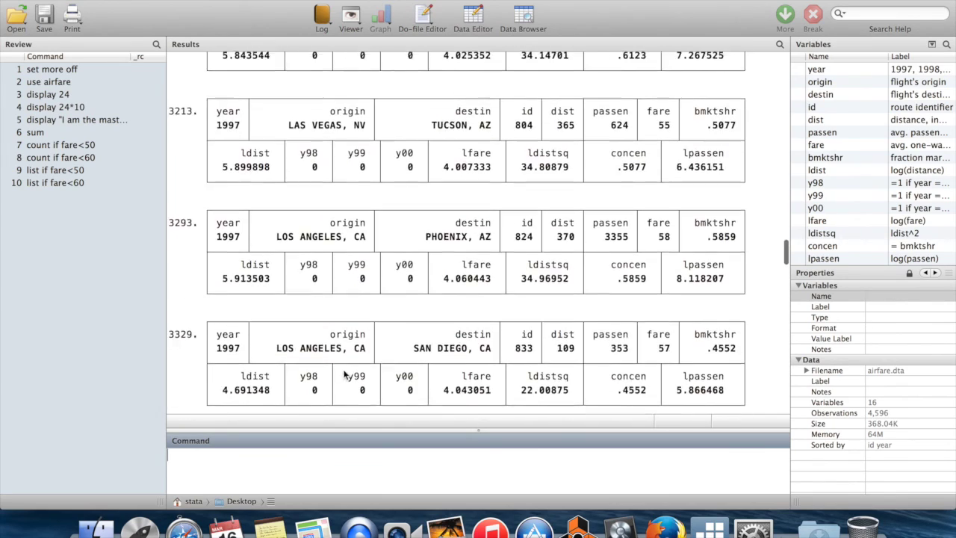
pyautogui.scroll(10, 343, 403)
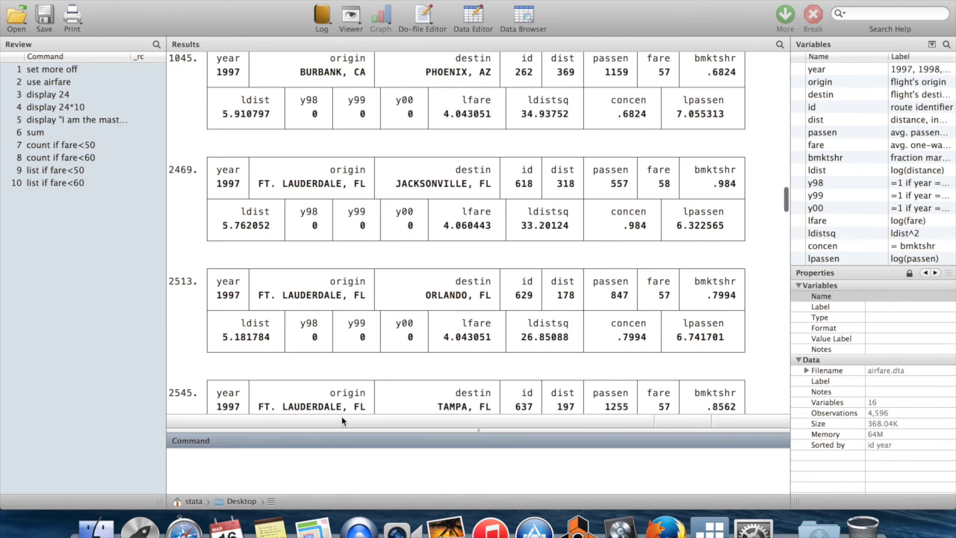
pyautogui.scroll(10, 318, 231)
pyautogui.scroll(-20, 317, 228)
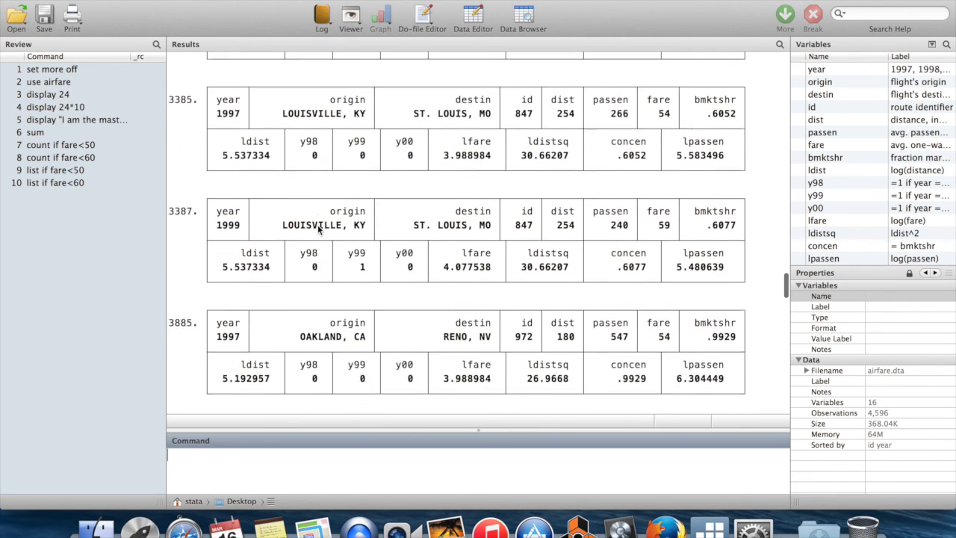
pyautogui.scroll(-3, 318, 230)
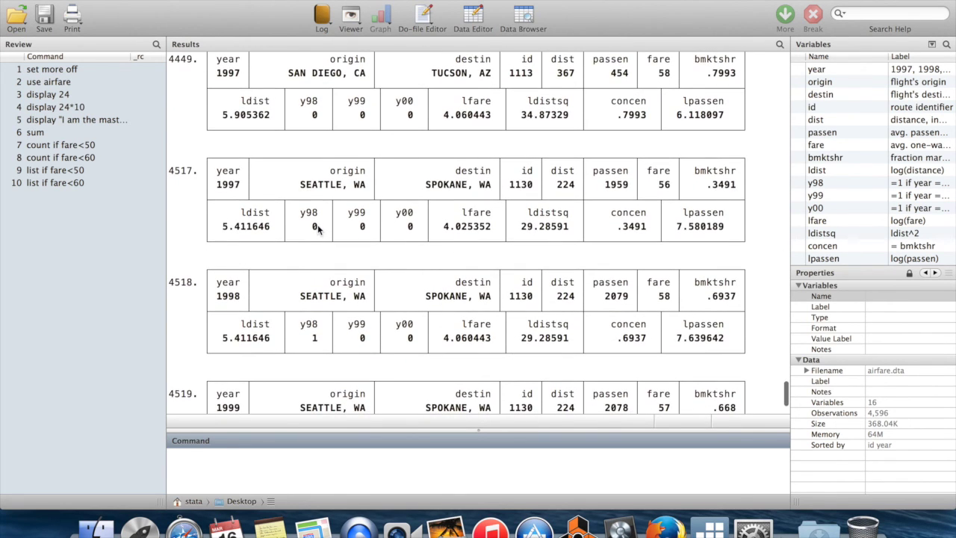